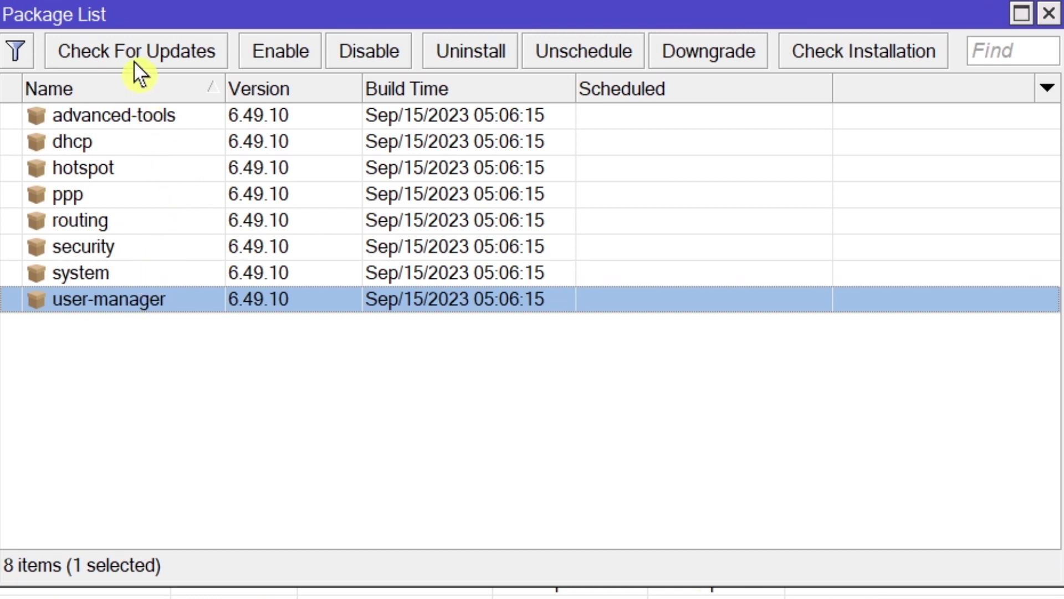
Step: Check for package updates on the stable channel
left_click(157, 54)
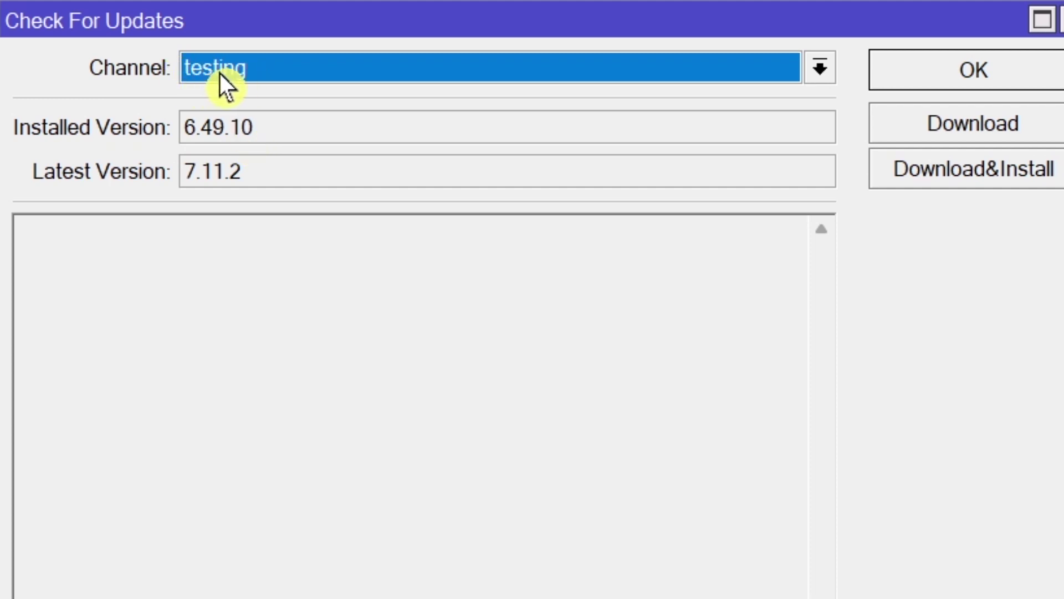
left_click(249, 75)
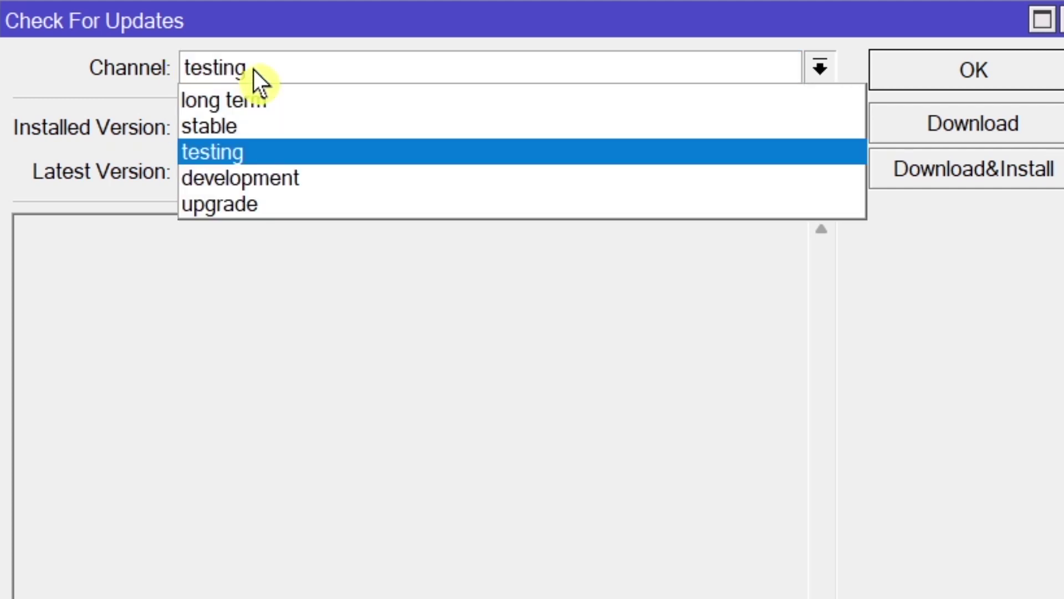
left_click(271, 123)
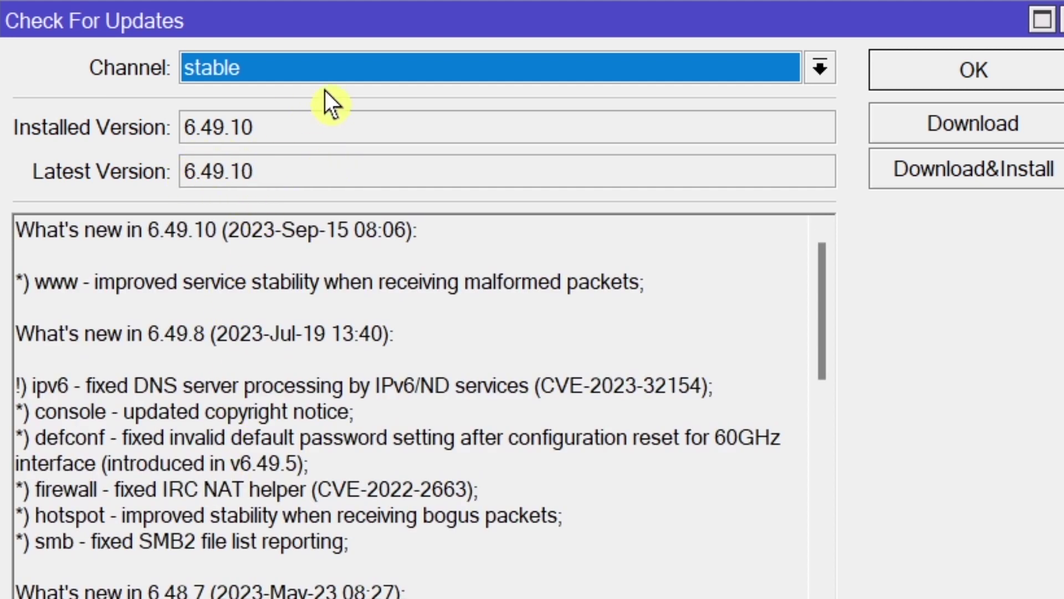
Step: Switch the update channel to testing, and download and install version 7.11.2
left_click(291, 70)
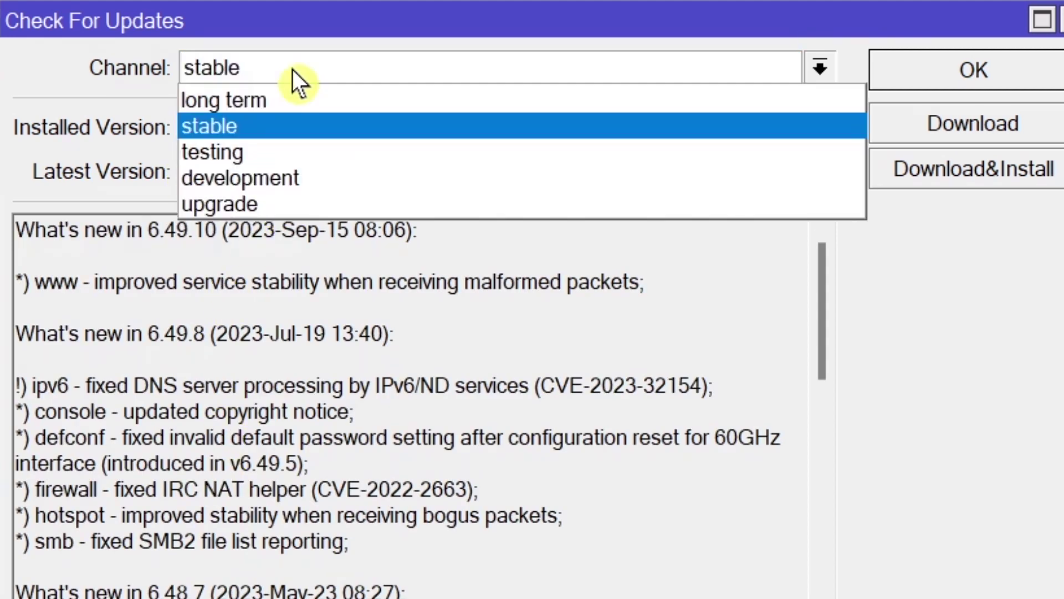
left_click(278, 142)
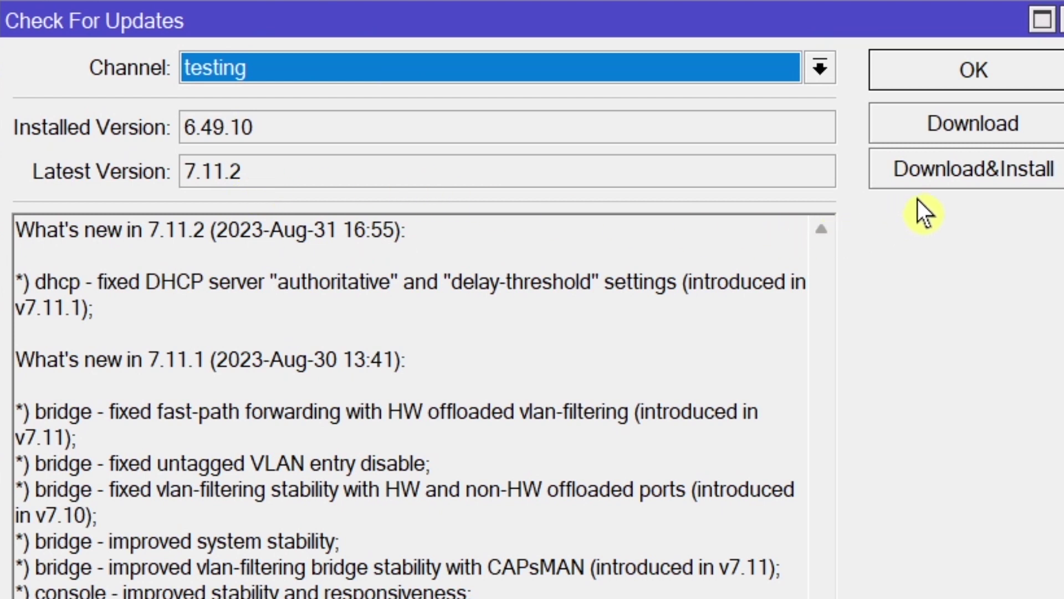
left_click(970, 174)
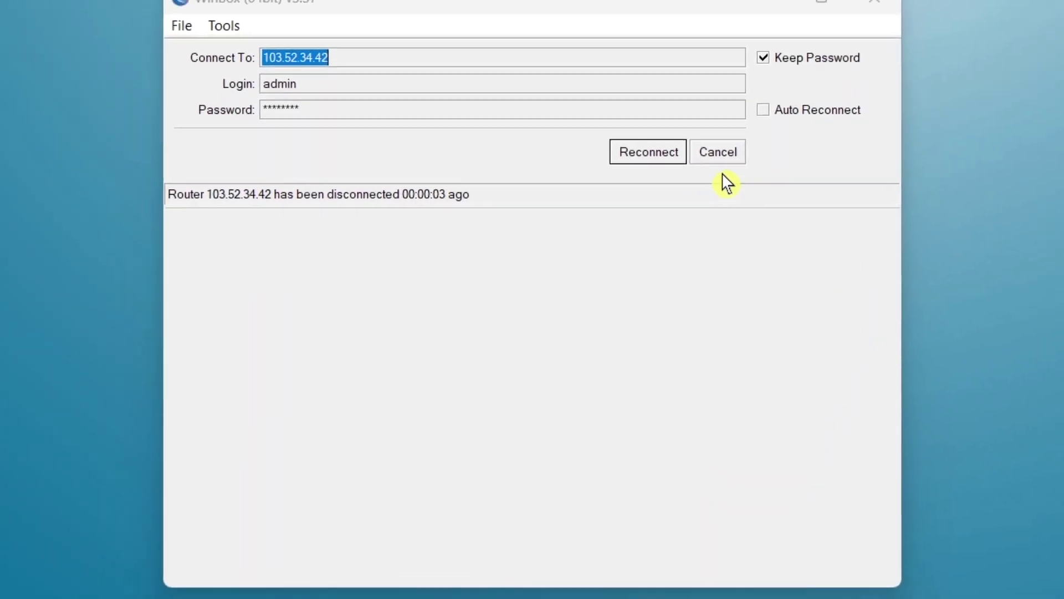
Step: Reconnect to the router at 103.52.34.42 and open its package list to check the installed versions
left_click(719, 155)
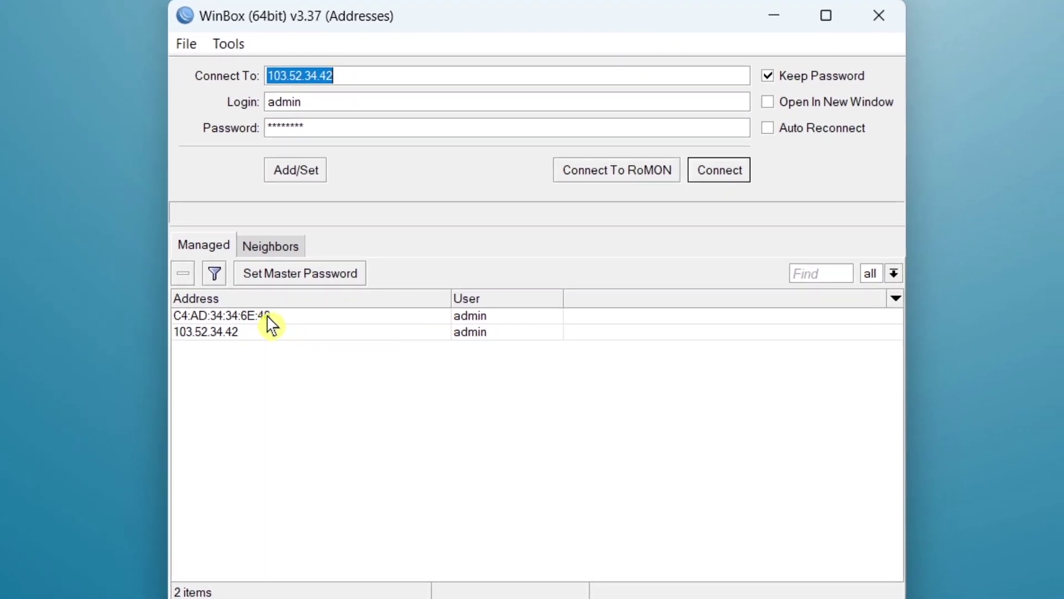
left_click(271, 252)
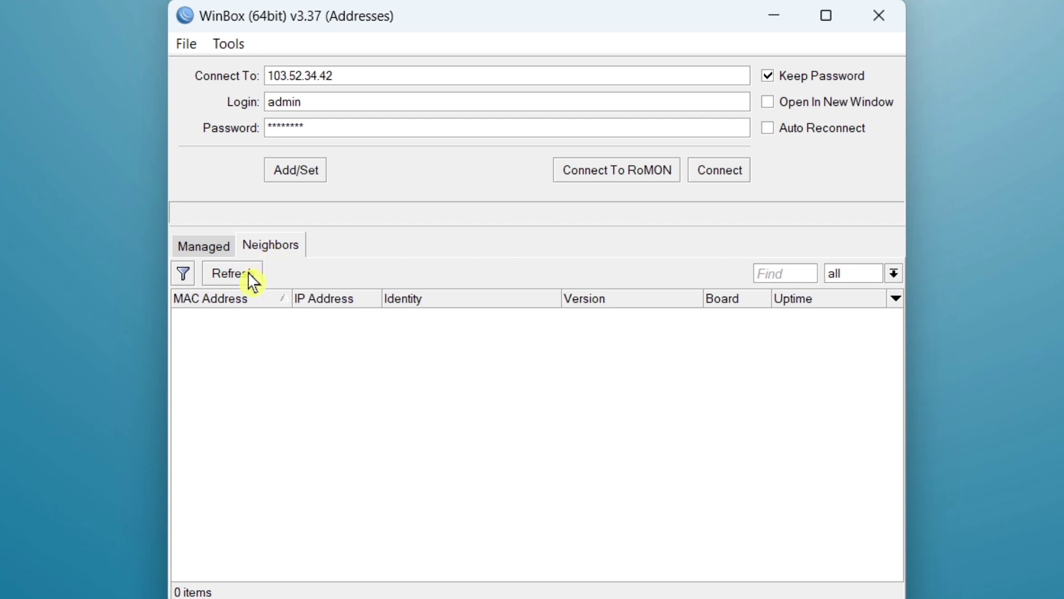
left_click(249, 281)
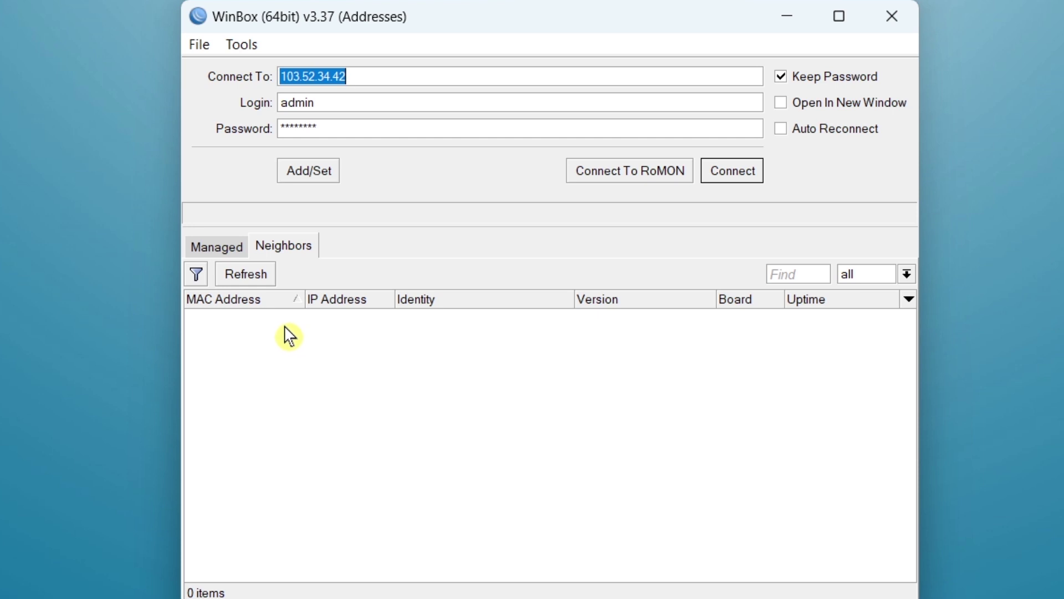
left_click(263, 281)
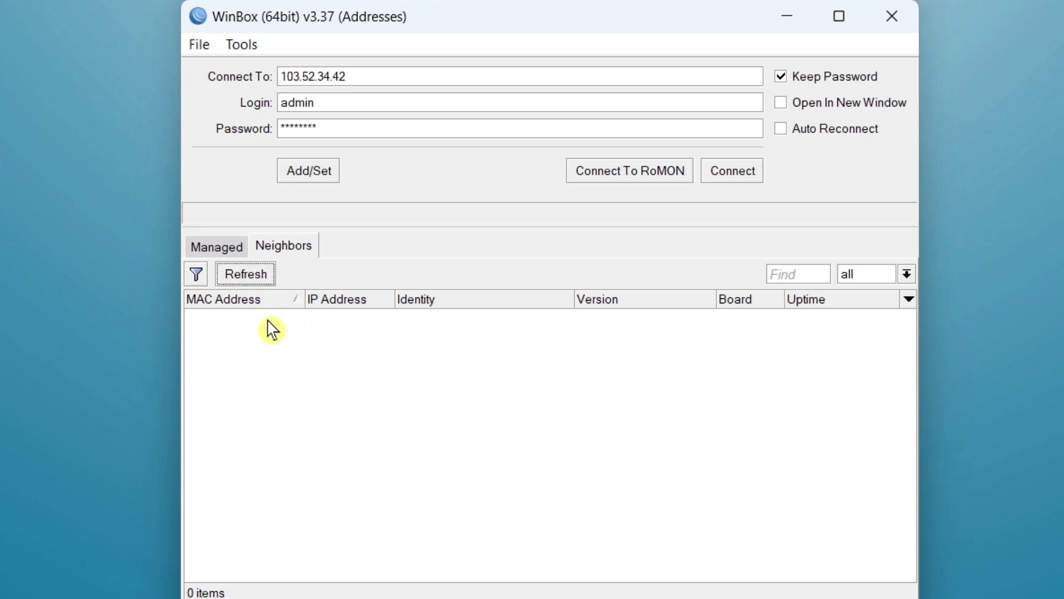
left_click(724, 180)
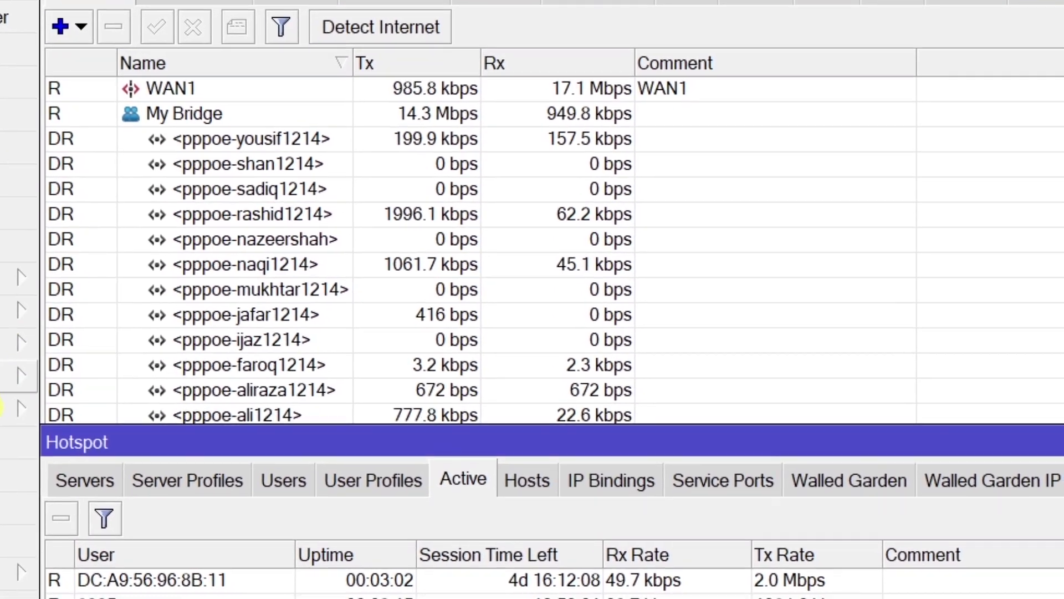
left_click(50, 451)
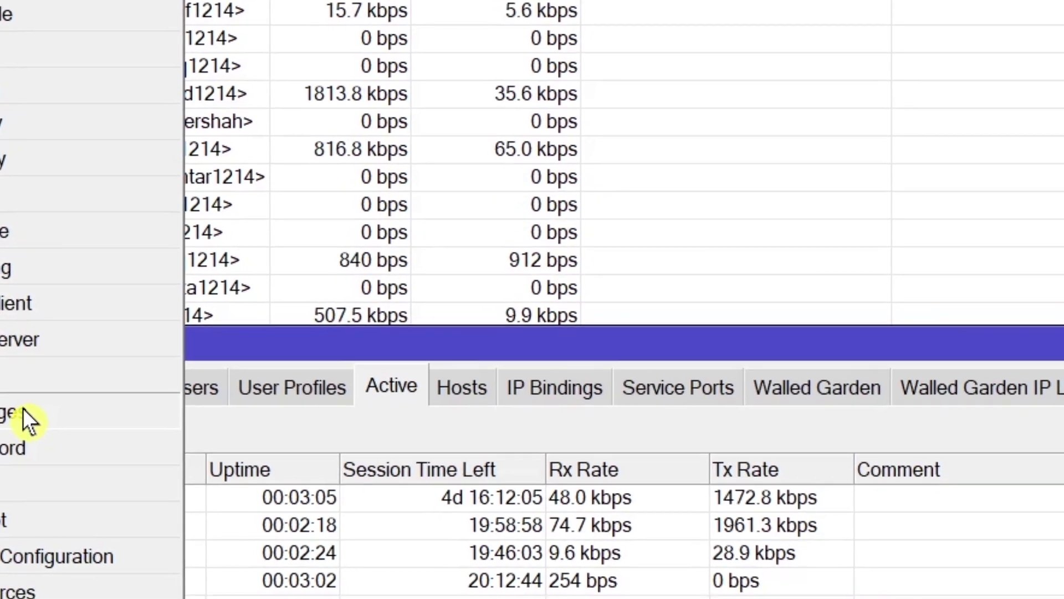
left_click(28, 438)
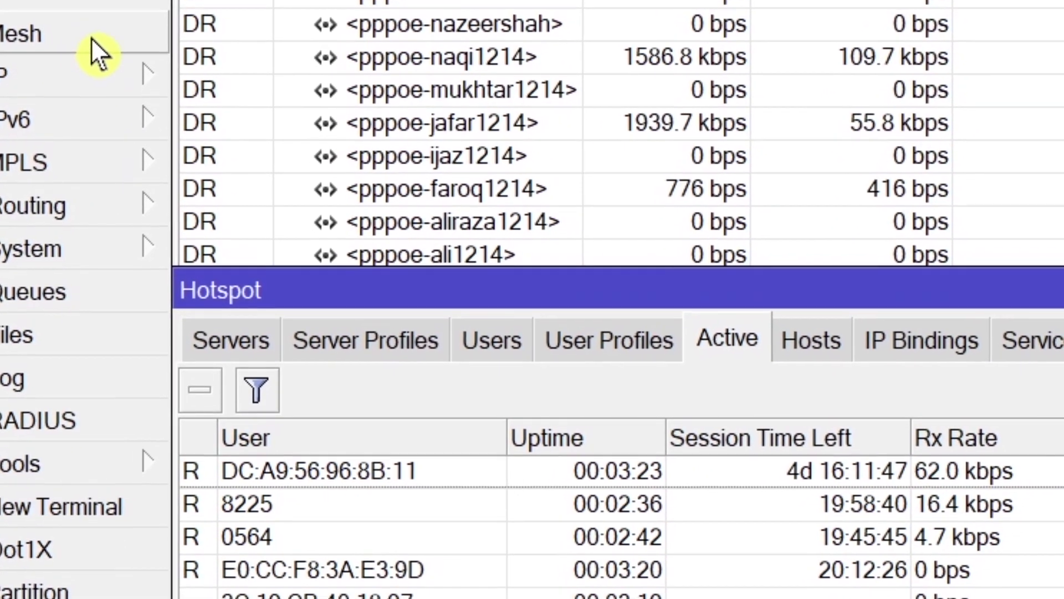
Step: Upgrade the RouterBOARD firmware to 7.11.2 and close its settings
left_click(33, 248)
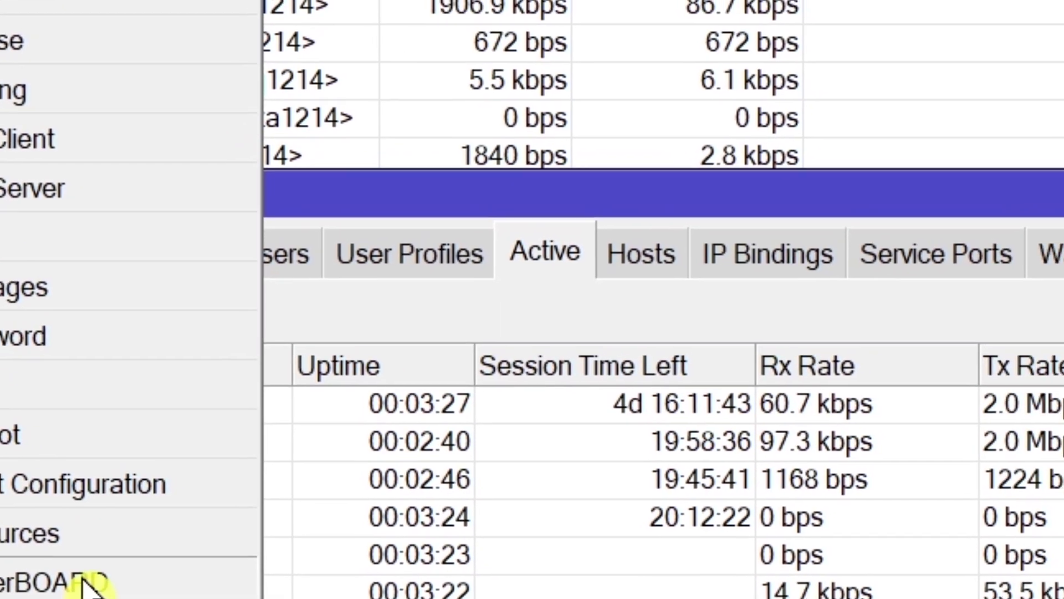
left_click(84, 582)
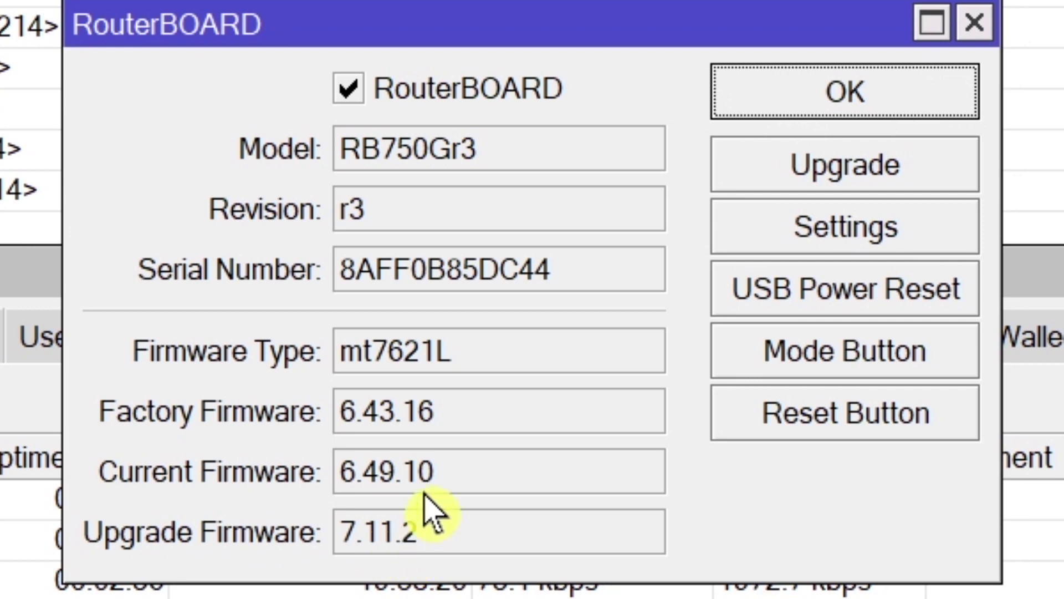
left_click(821, 170)
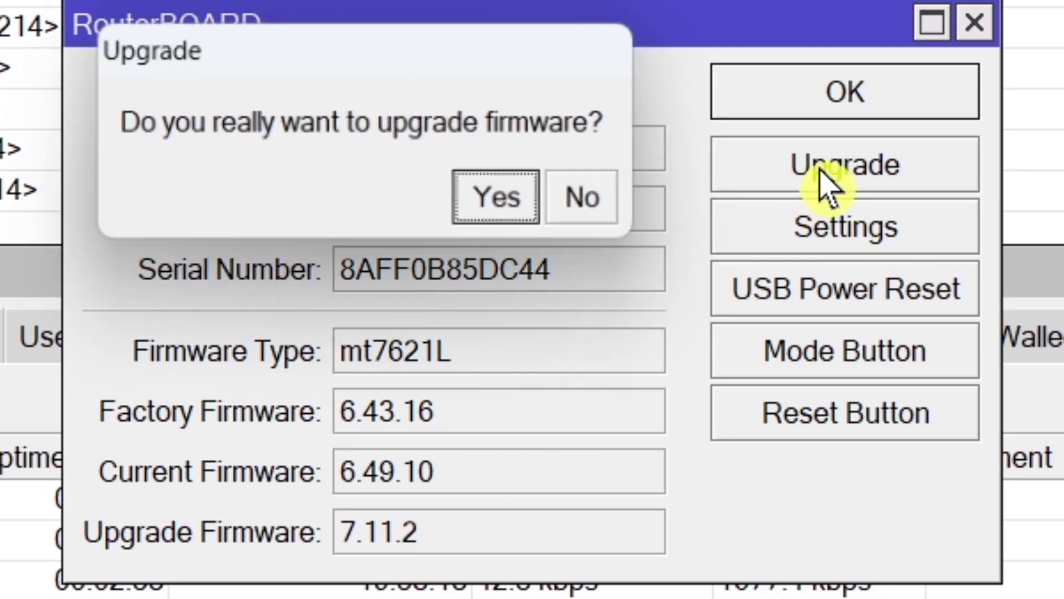
left_click(505, 192)
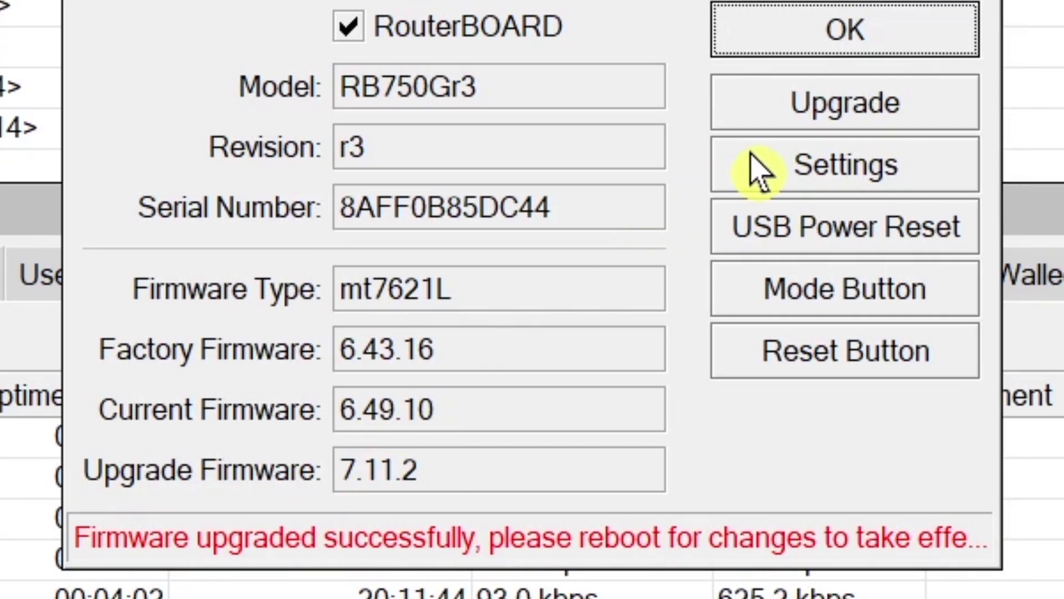
left_click(824, 42)
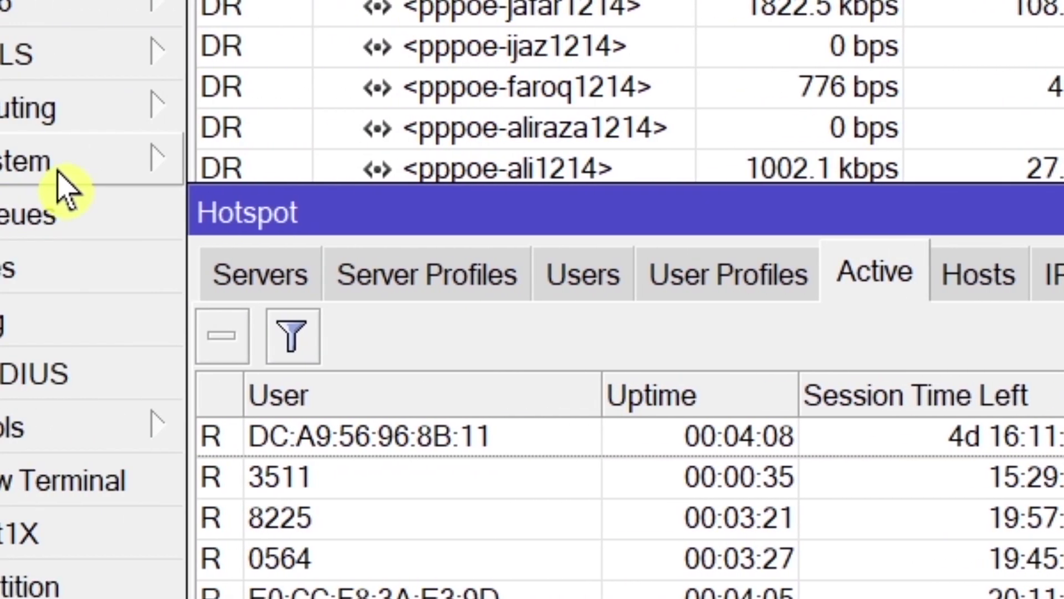
Step: Reboot the router to apply the firmware upgrade
left_click(60, 171)
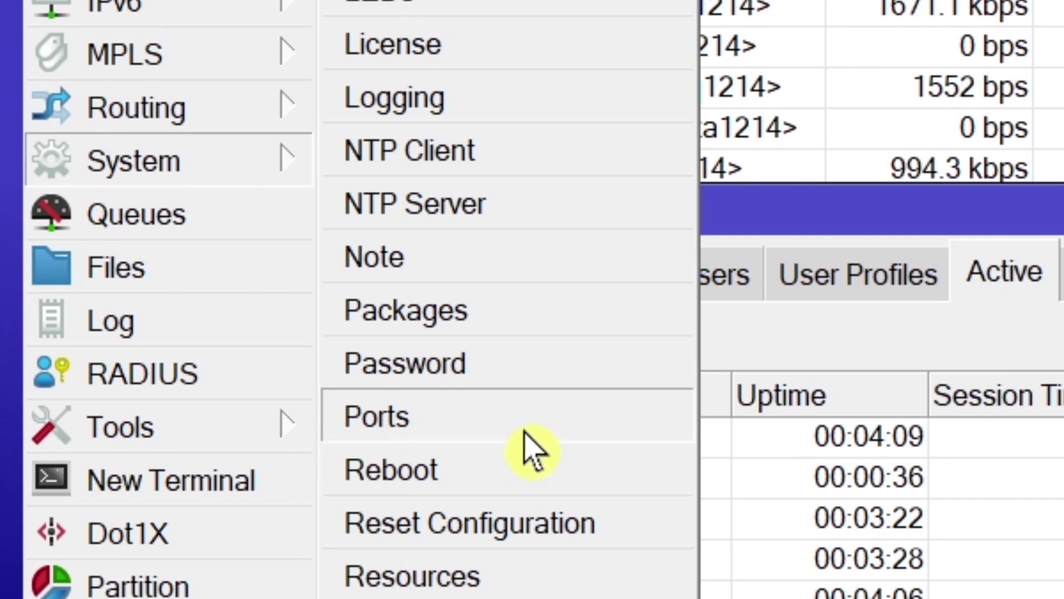
left_click(460, 480)
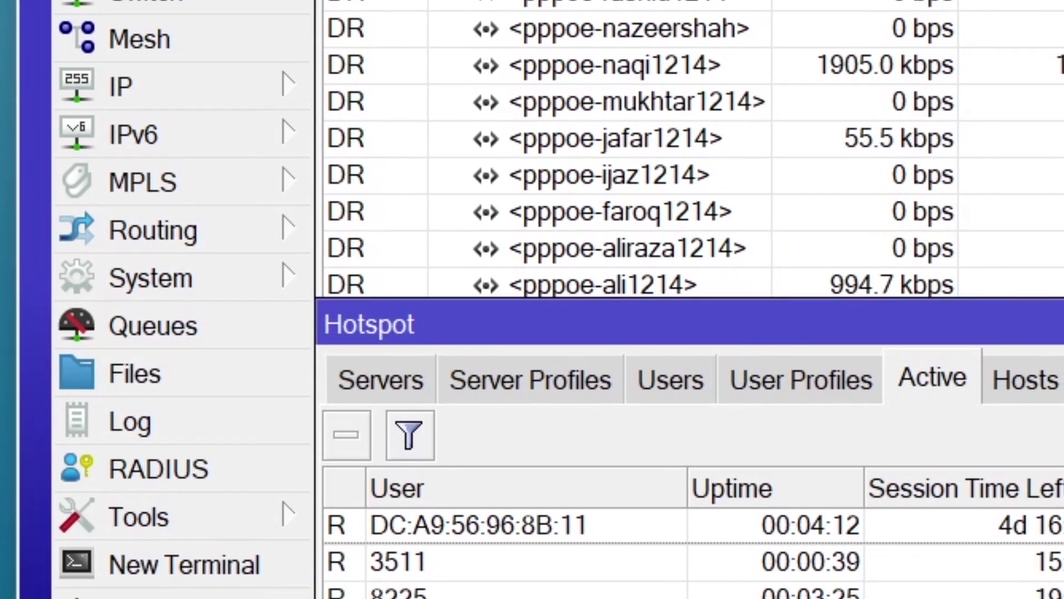
left_click(1059, 339)
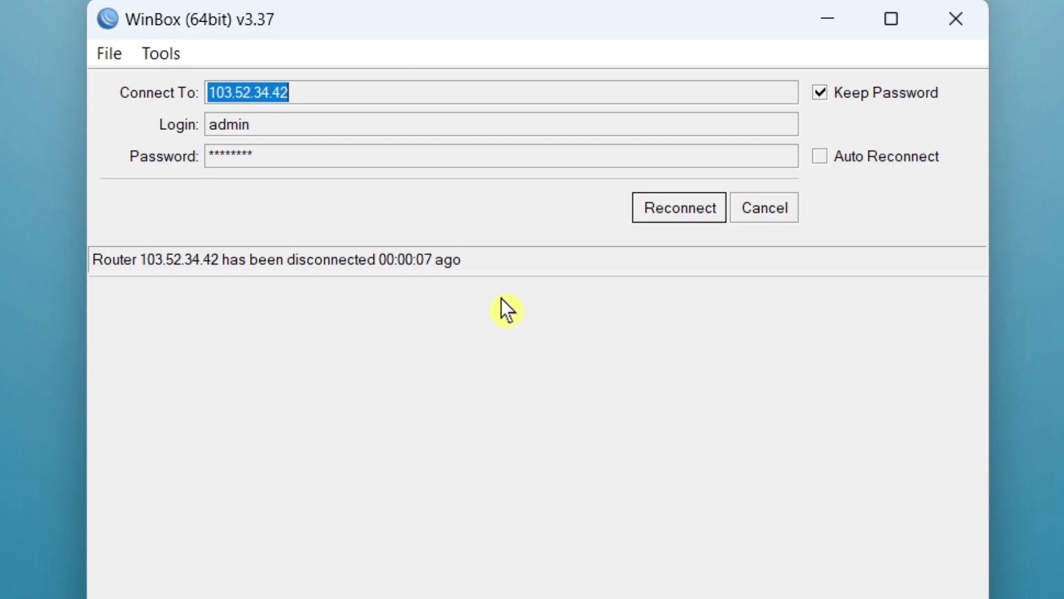
Step: Leave the disconnected session, reconnect to the router at 103.52.34.42, and select My Bridge in the interface list
left_click(765, 215)
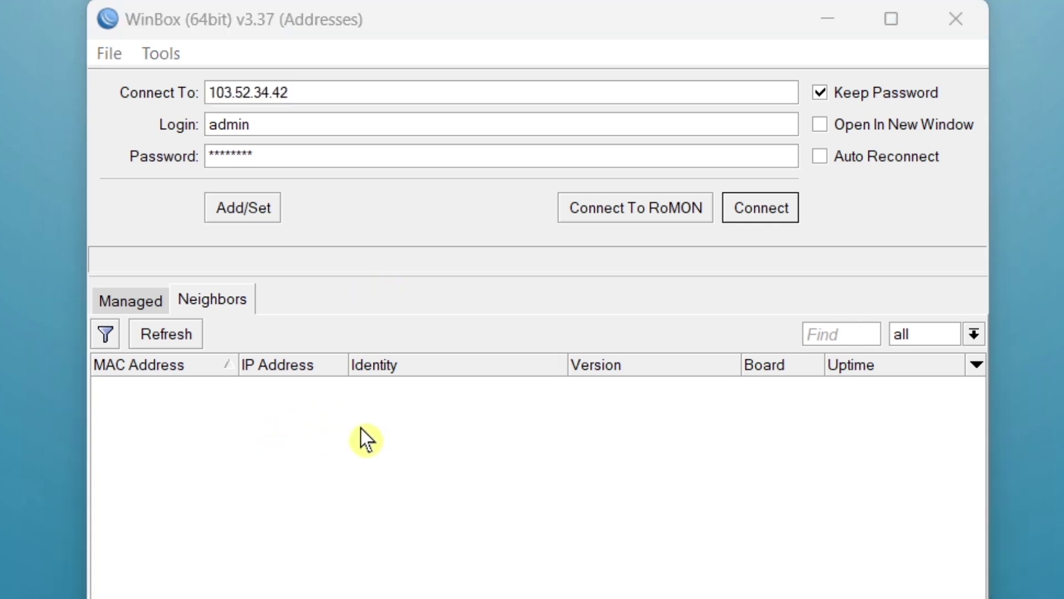
left_click(760, 209)
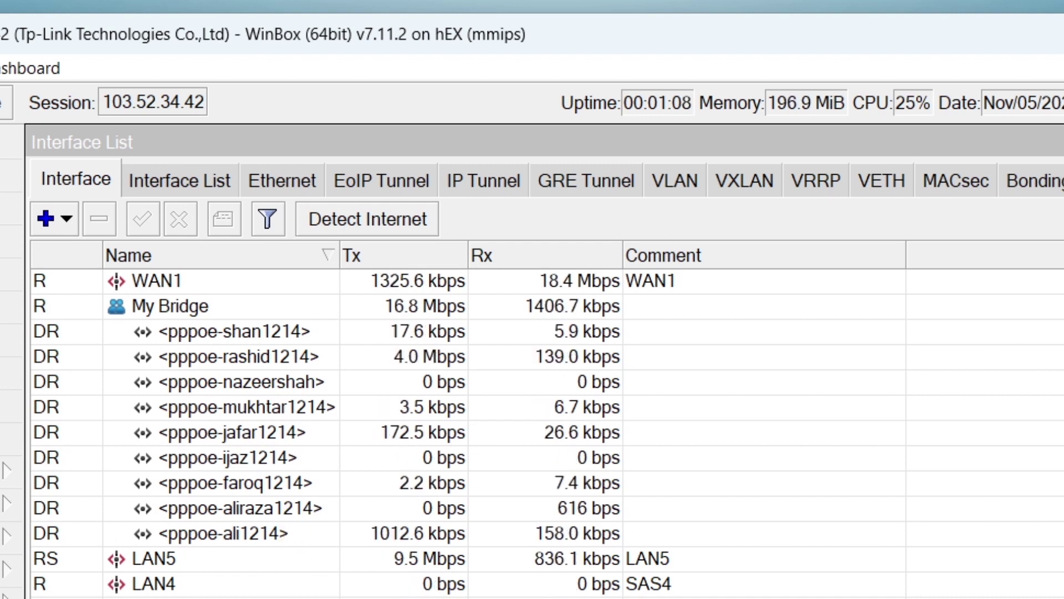
left_click(405, 308)
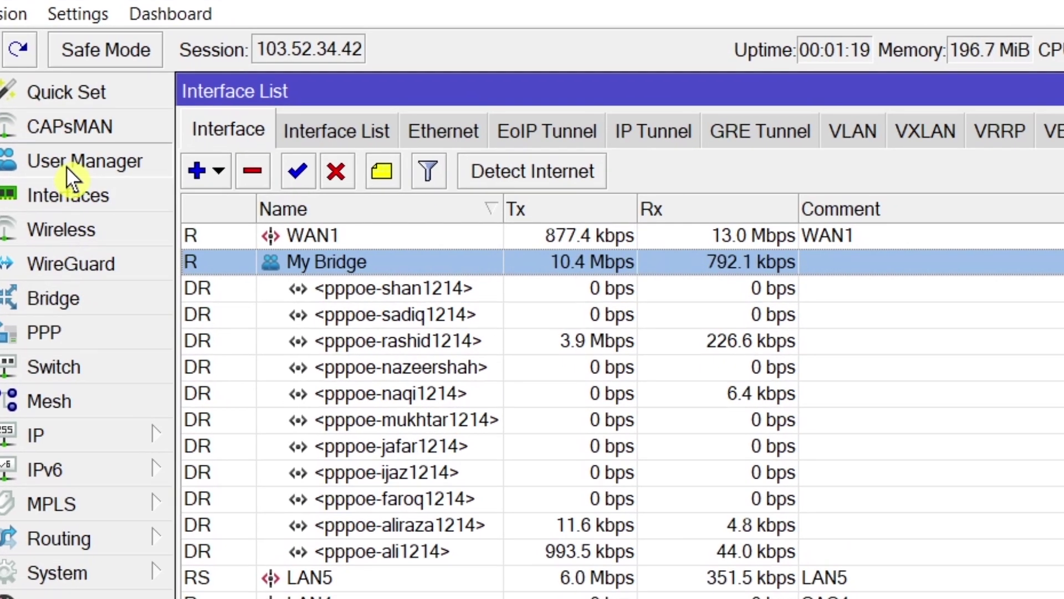
Step: Examine the User Manager's users, user groups, sessions, profiles, user profiles and limitations
left_click(89, 194)
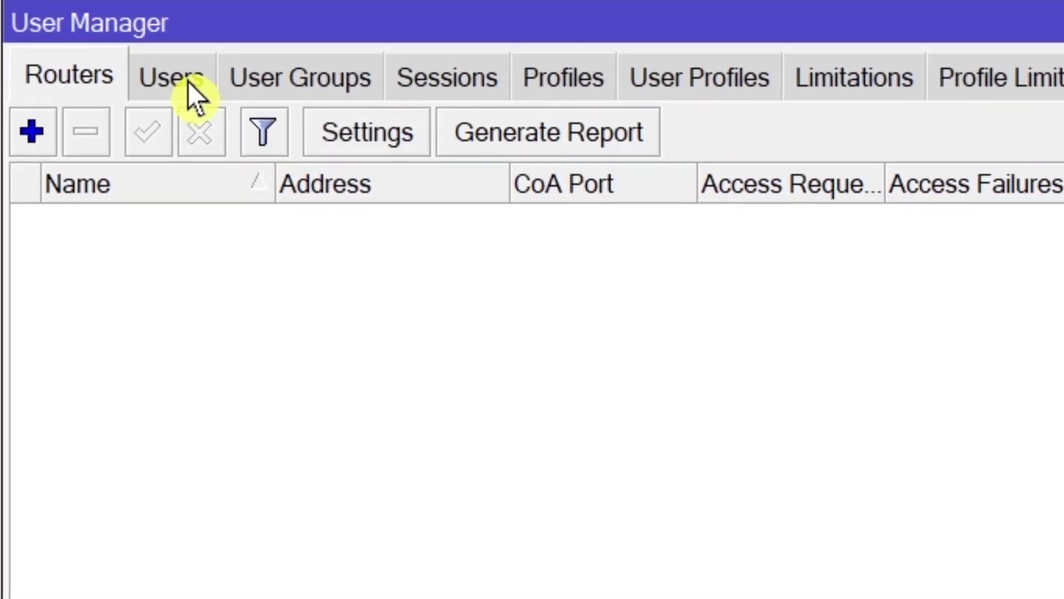
left_click(229, 157)
left_click(341, 157)
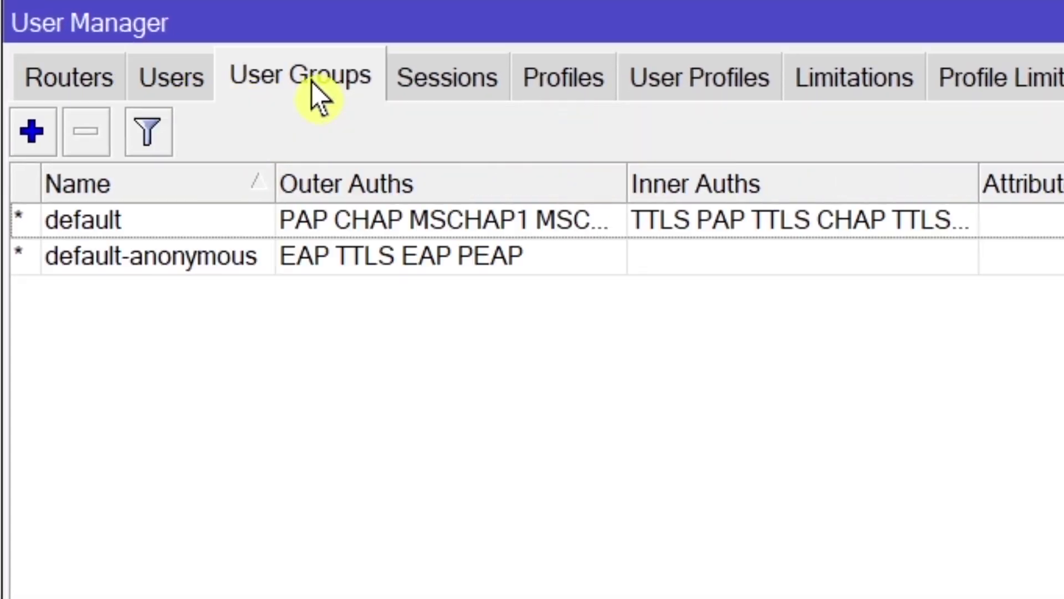
left_click(468, 78)
left_click(575, 75)
left_click(702, 79)
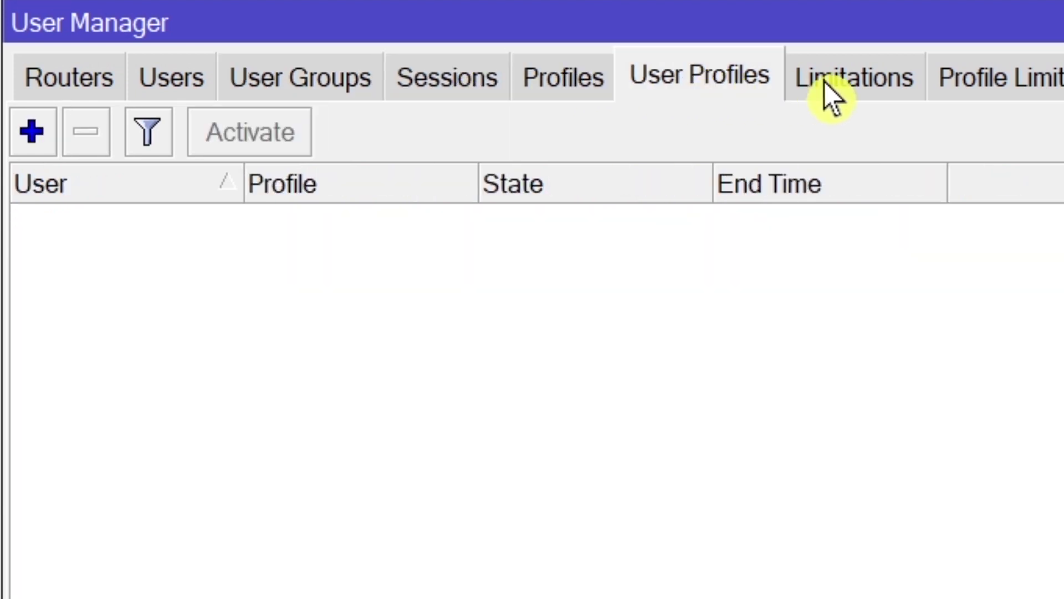
left_click(827, 83)
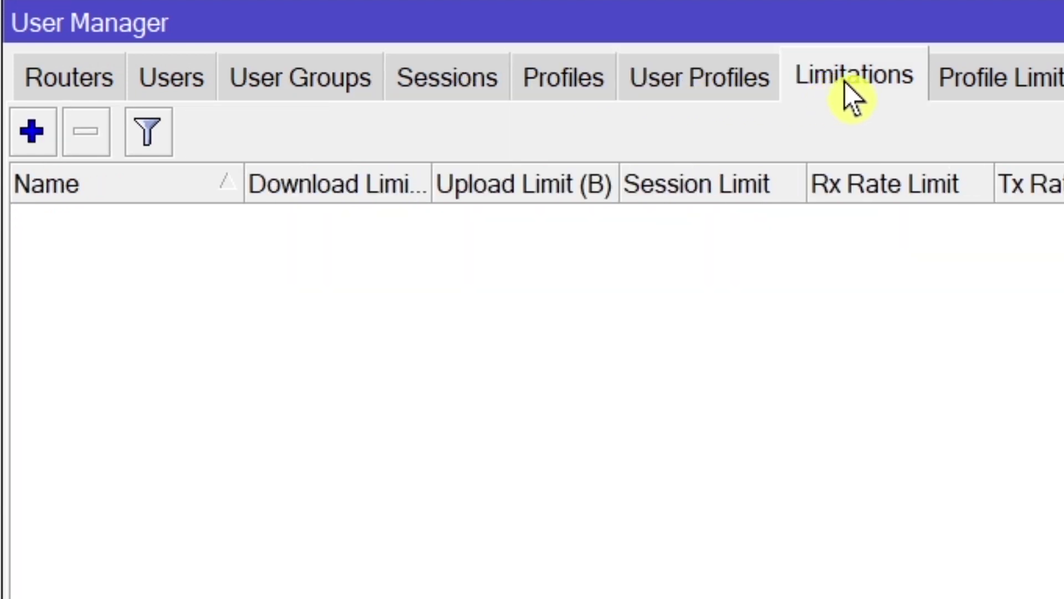
left_click(42, 86)
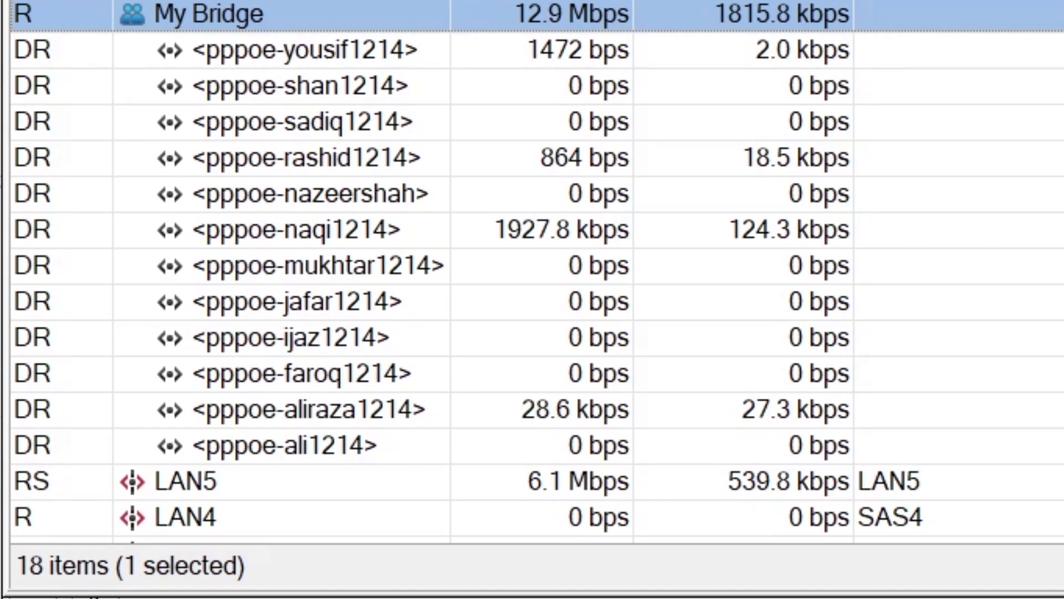
Step: Open the system package list to check the installed routeros and user-manager versions
left_click(2, 427)
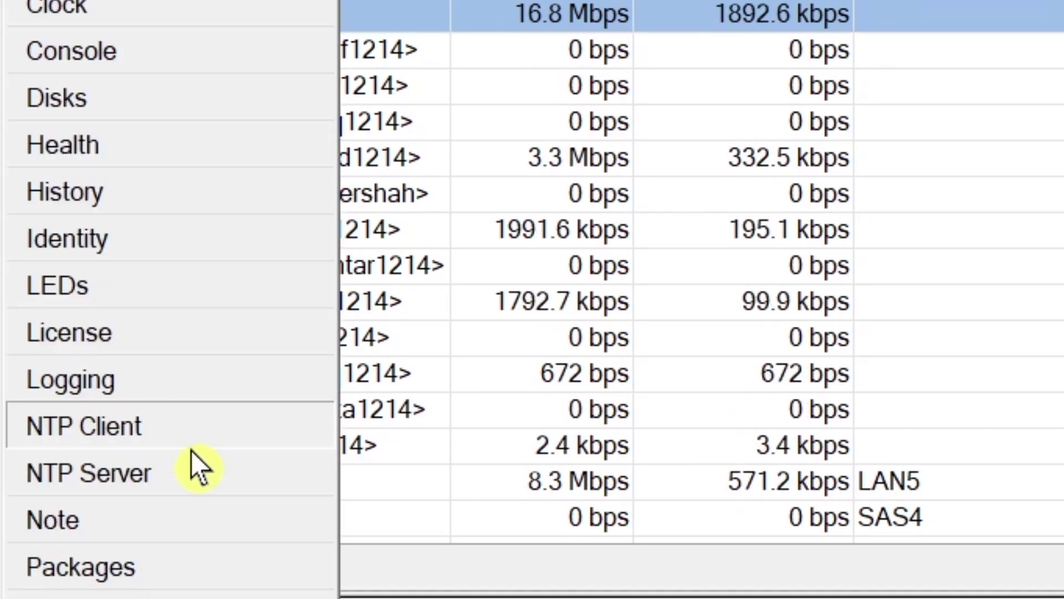
left_click(133, 567)
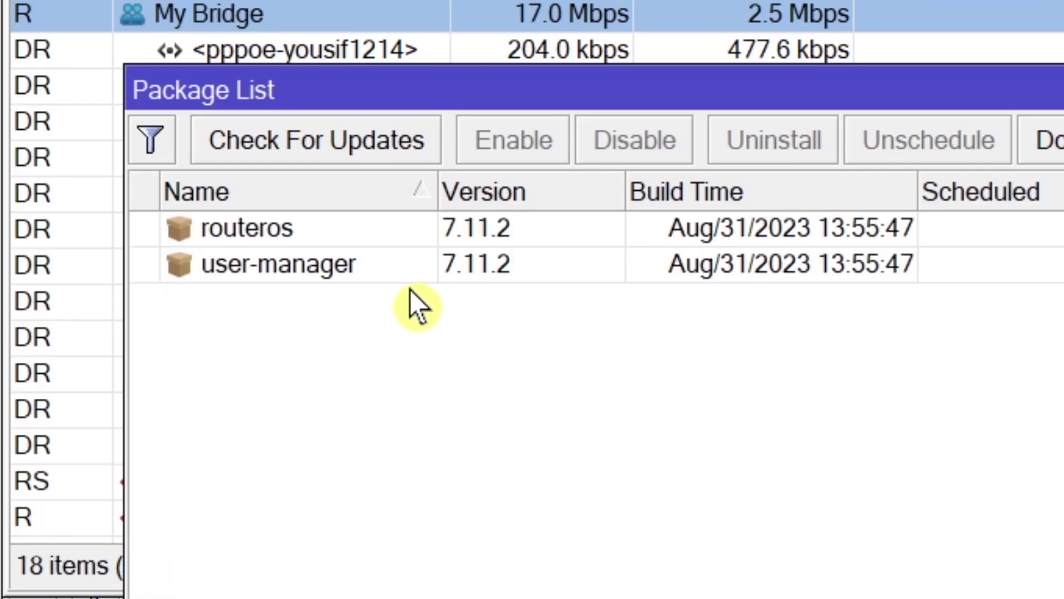